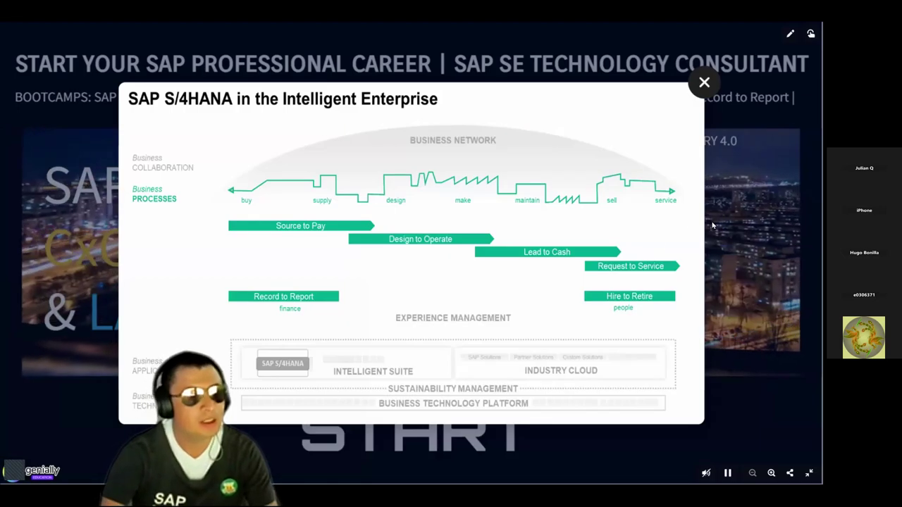
Close the SAP S/4HANA diagram, exit the full-screen presentation and switch to the SAP Fiori logon page.
click(433, 46)
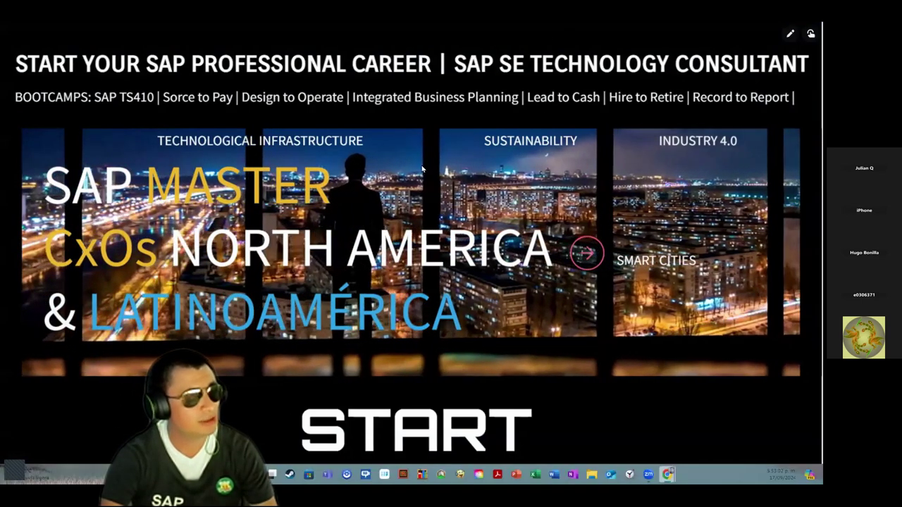
key(Escape)
key(ctrl+Tab)
key(ctrl+Tab)
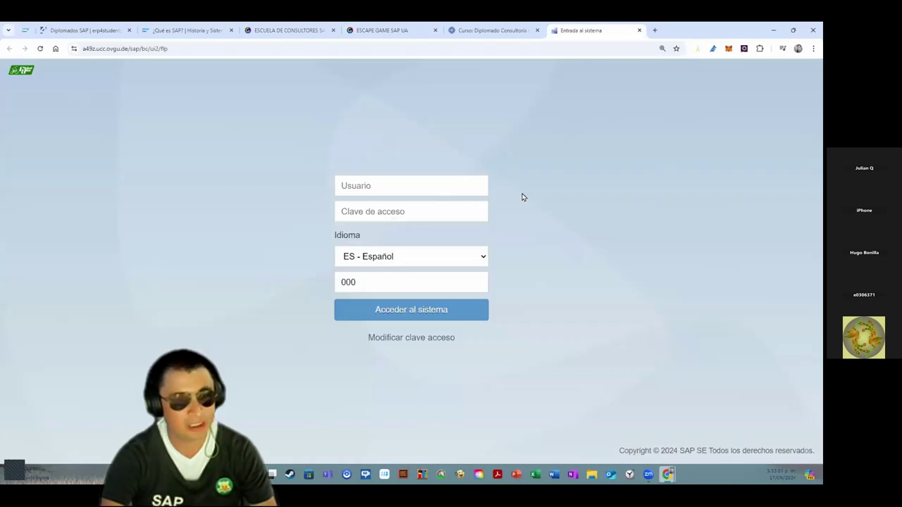
Enter the user TUTOR1 and the account password in the SAP logon form.
click(423, 190)
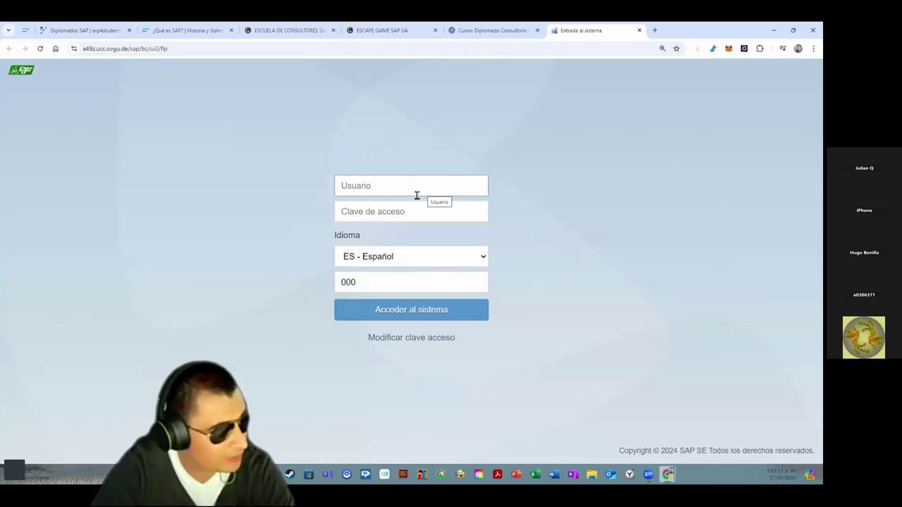
click(417, 195)
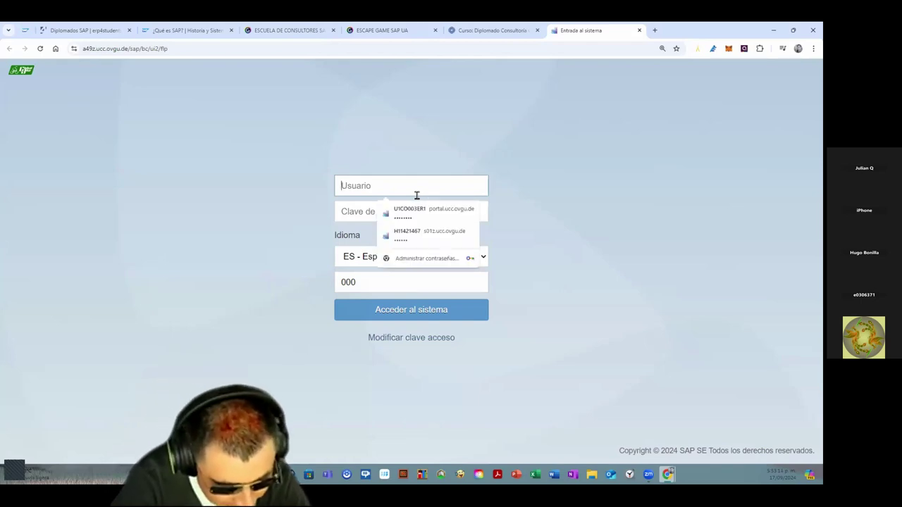
text(TU)
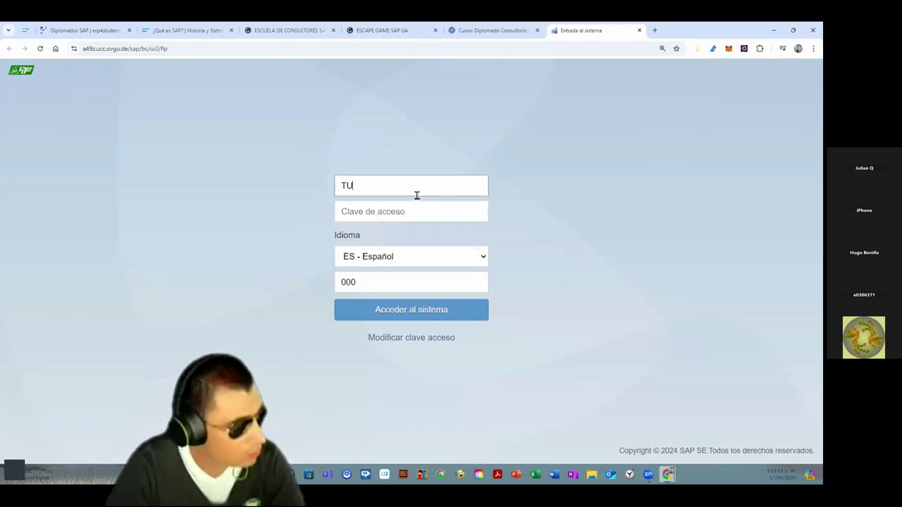
text(TO)
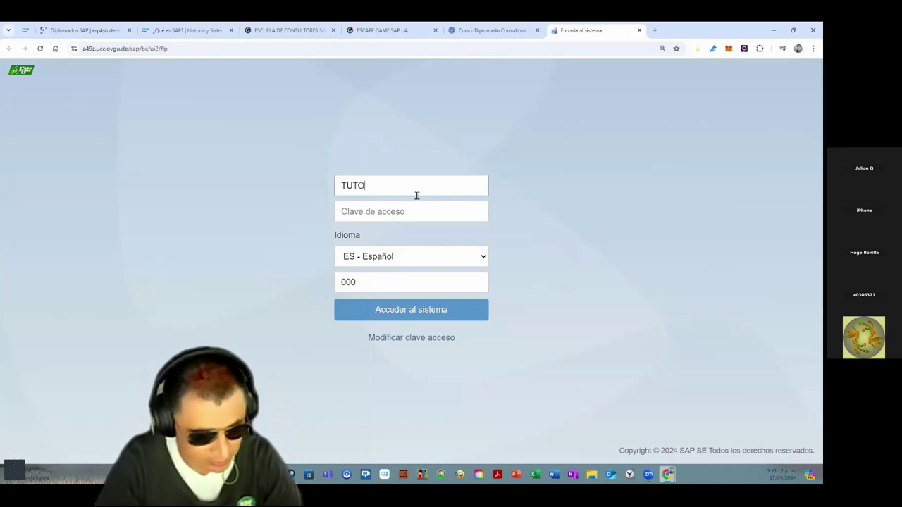
text(R)
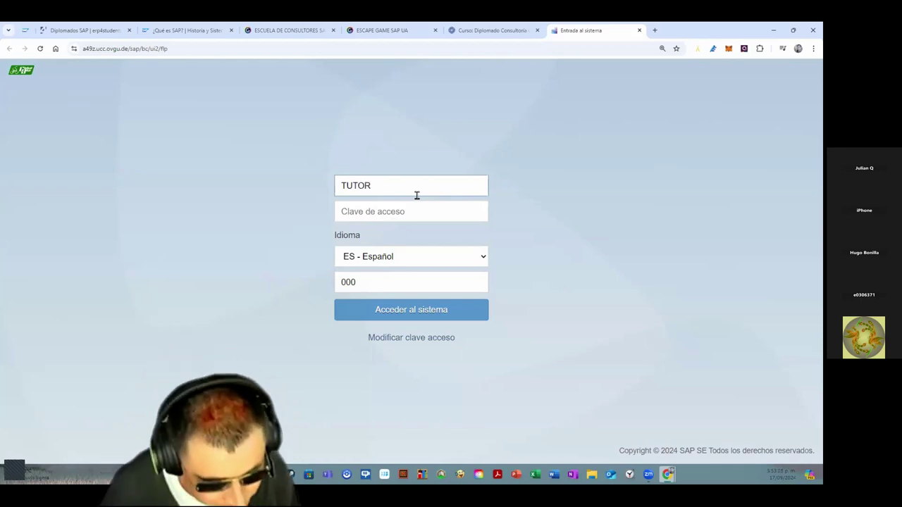
text(1)
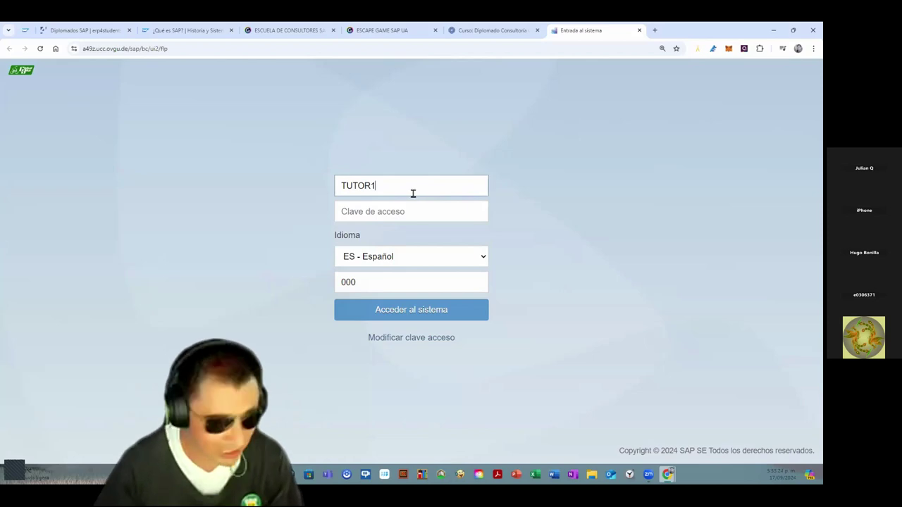
key(Tab)
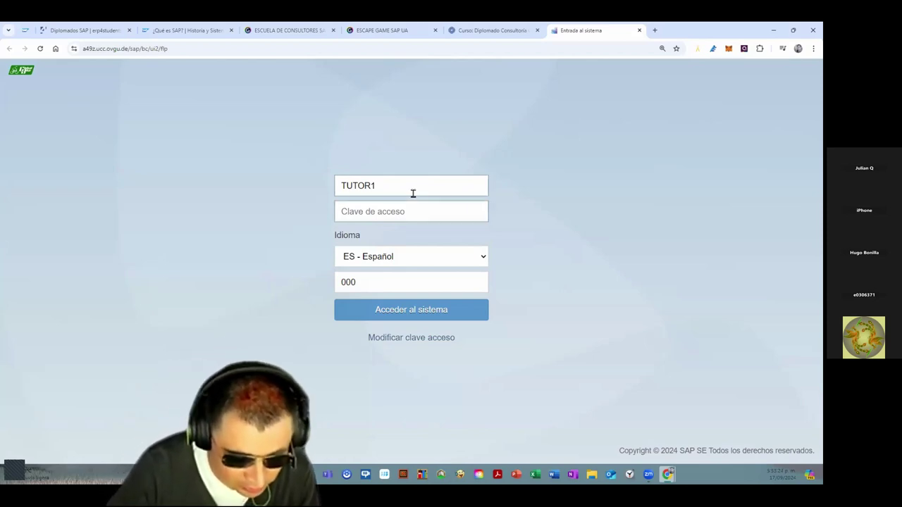
text(•••)
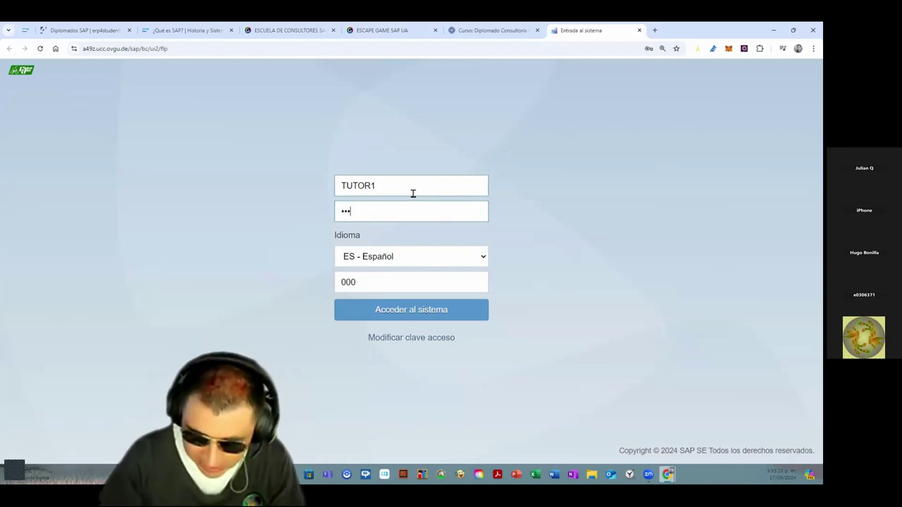
text(•••••)
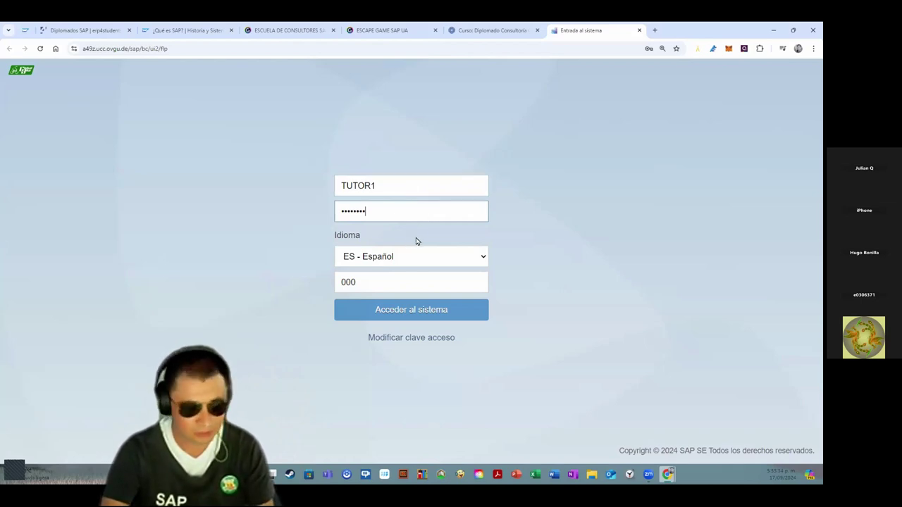
Keep the language ES - Español, set the client to 200 and submit the logon form.
click(402, 257)
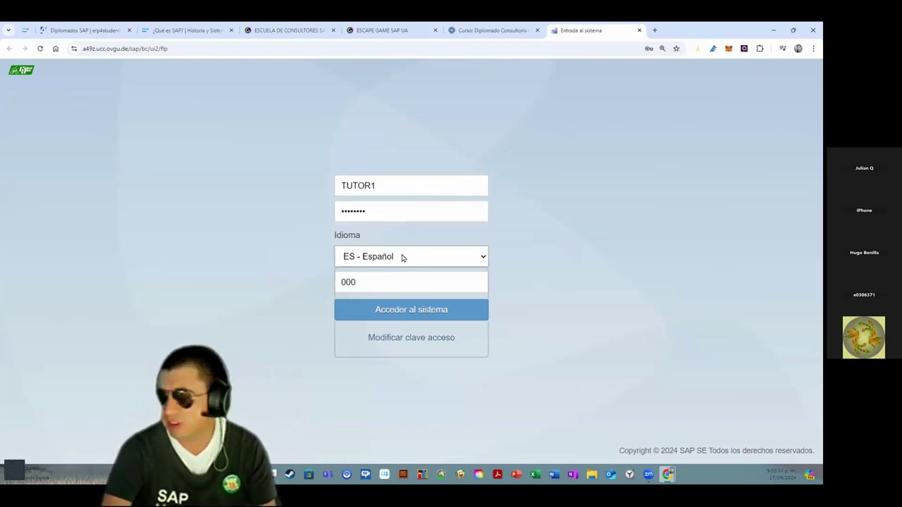
click(402, 257)
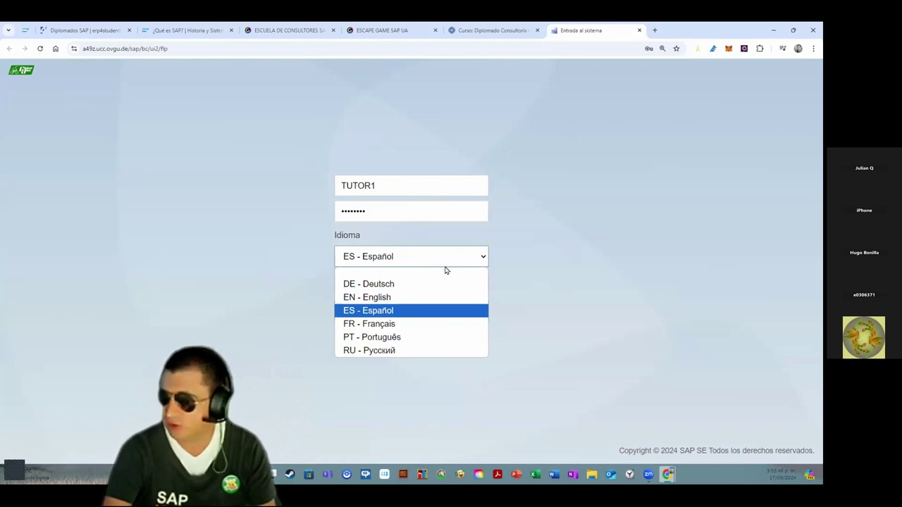
click(405, 312)
key(Tab)
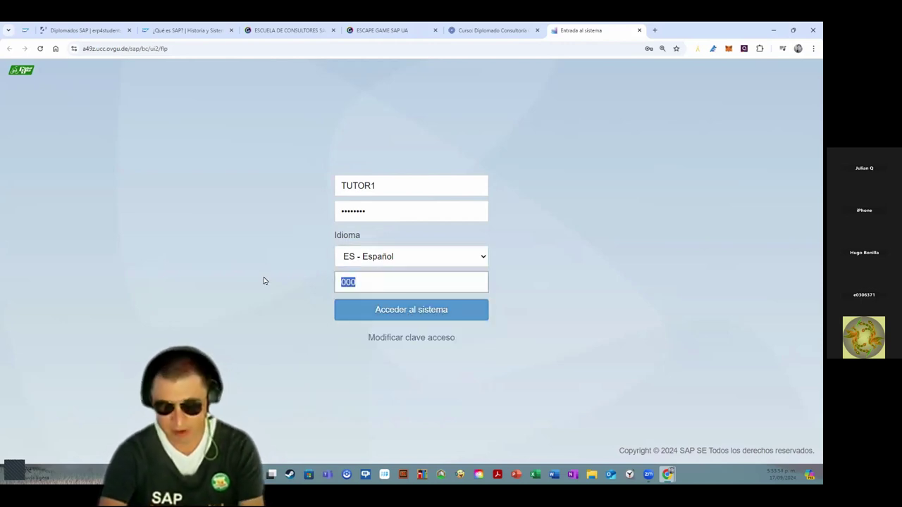
key(BackSpace)
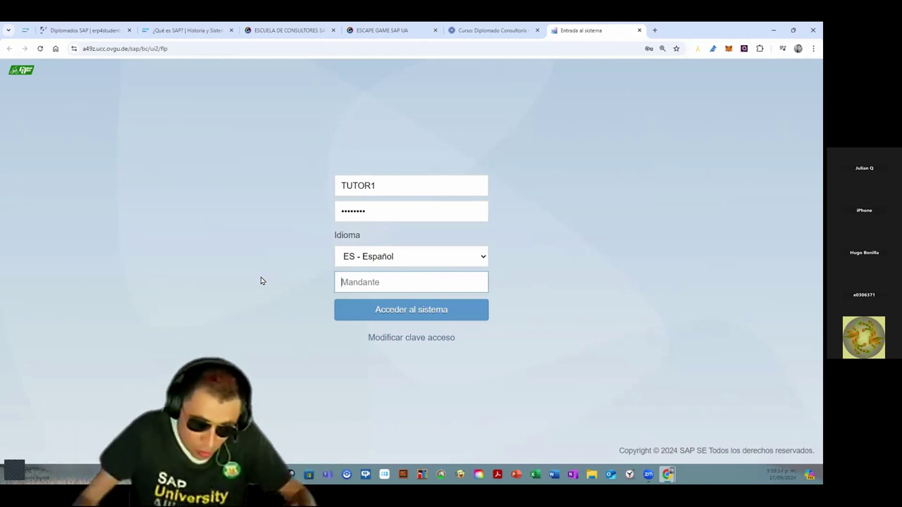
text(200)
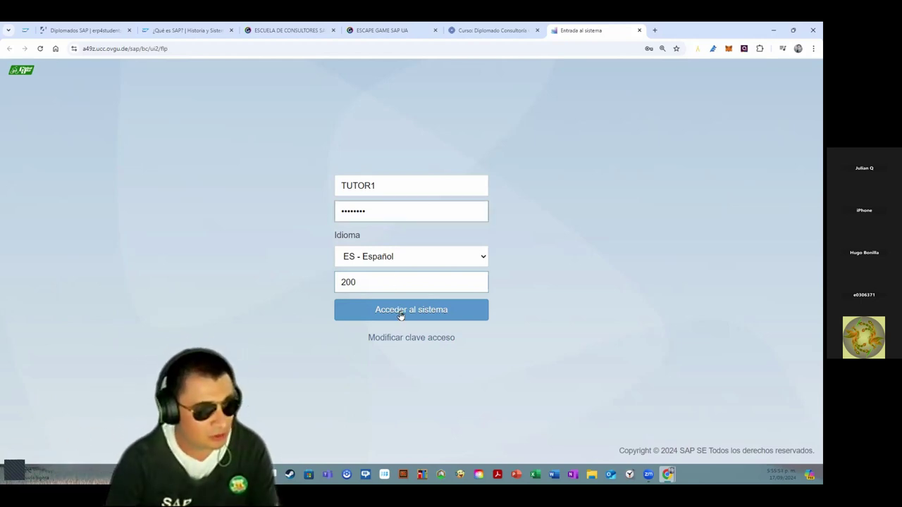
click(346, 308)
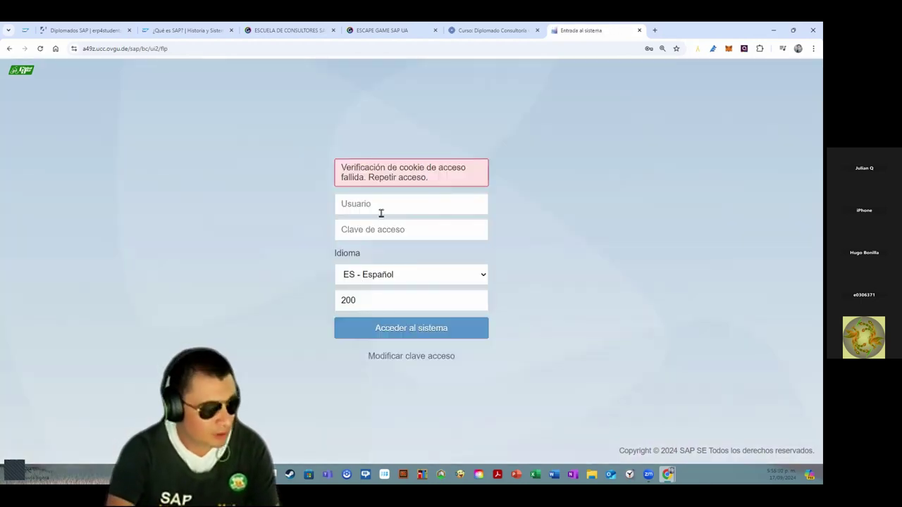
Re-enter the user TUTOR1 and the account password, and log on to the system.
click(381, 212)
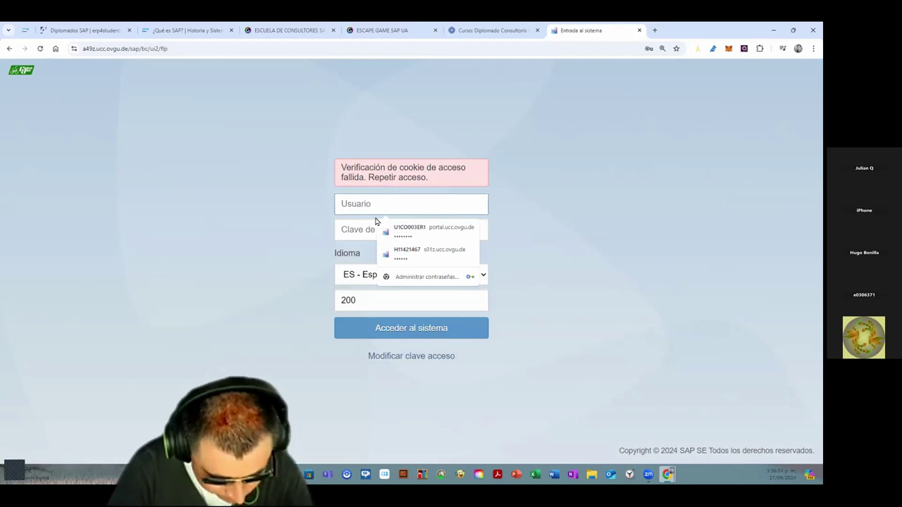
text(TU)
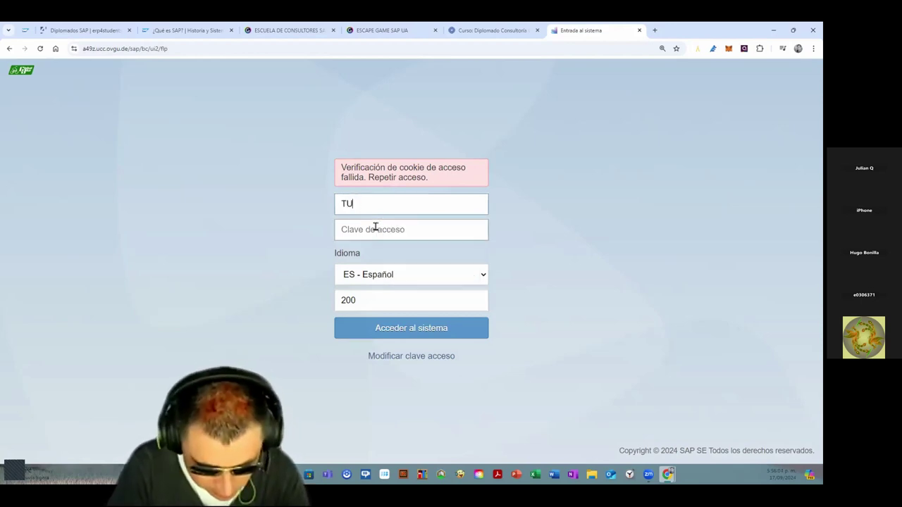
text(TOR1)
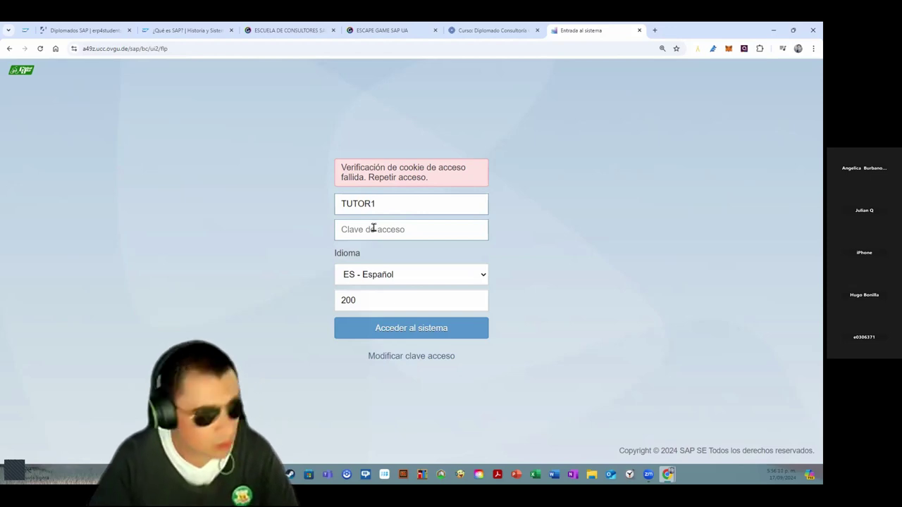
click(373, 228)
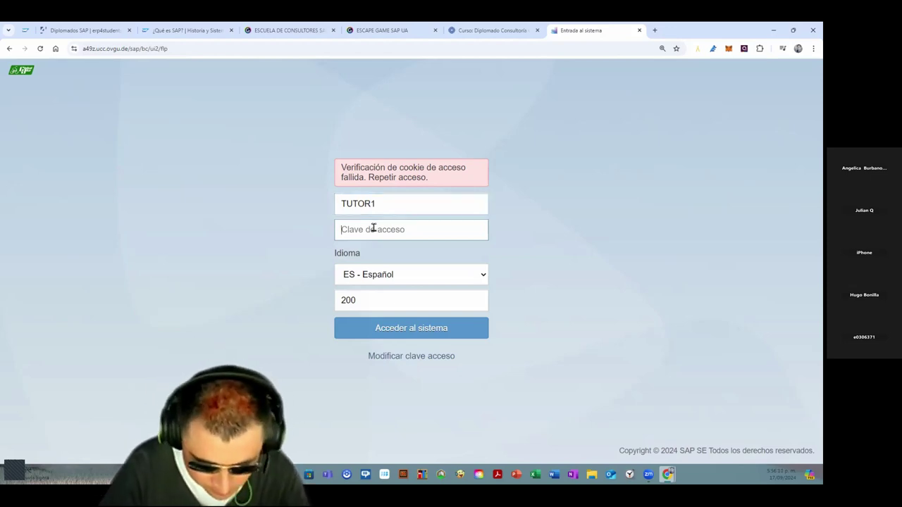
key(ctrl+v)
key(Return)
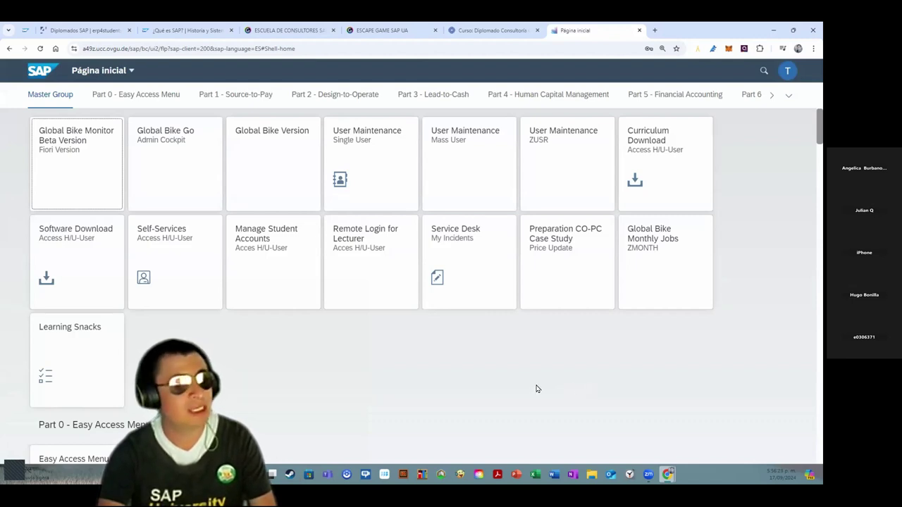
Open the Easy Access Menu app from Part 0 of the launchpad and start transaction MMBE.
scroll(535, 384, down, 1)
scroll(539, 371, down, 1)
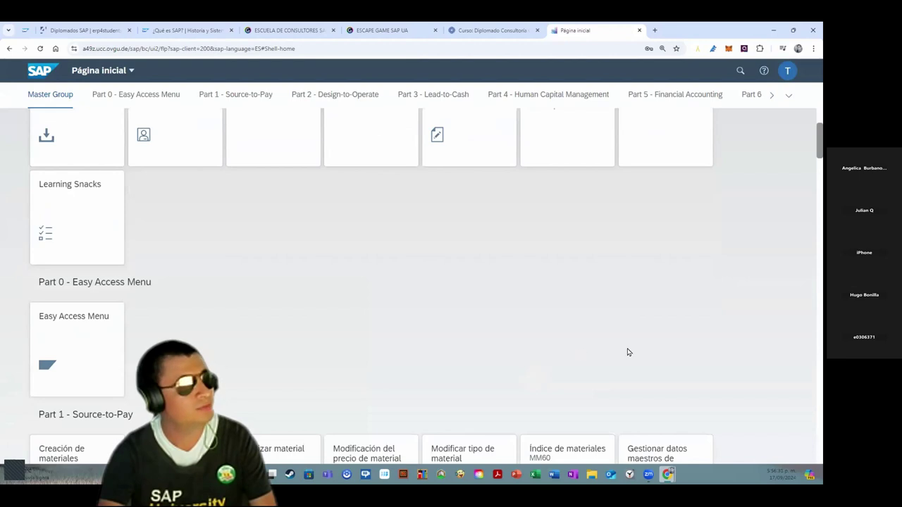
scroll(680, 331, down, 2)
scroll(738, 312, down, 1)
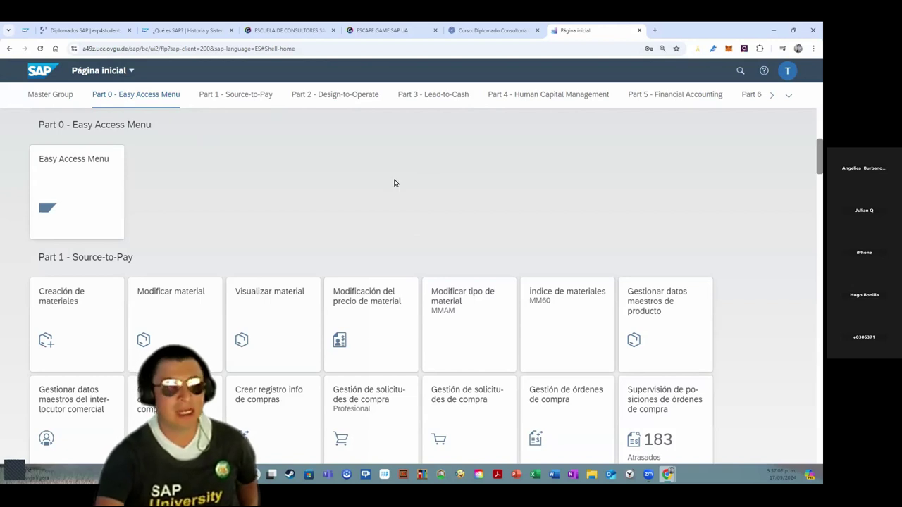
click(77, 201)
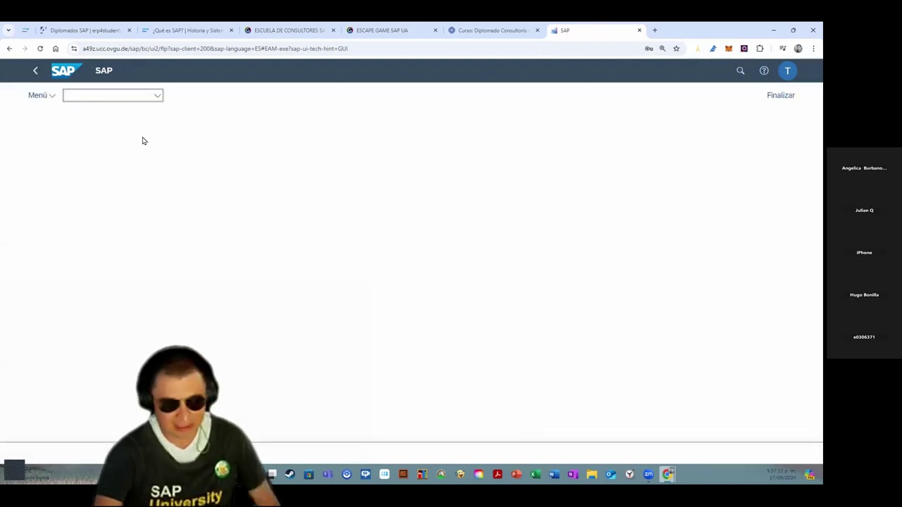
text(MMBE)
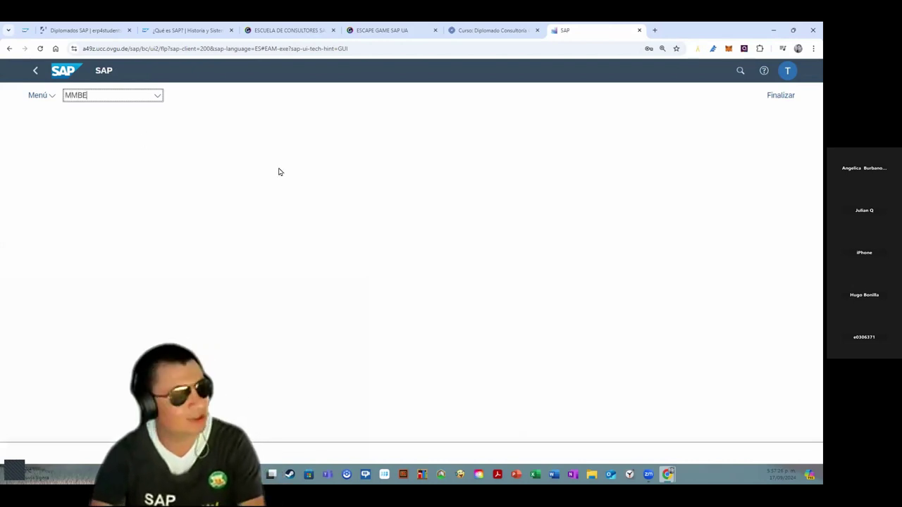
key(Return)
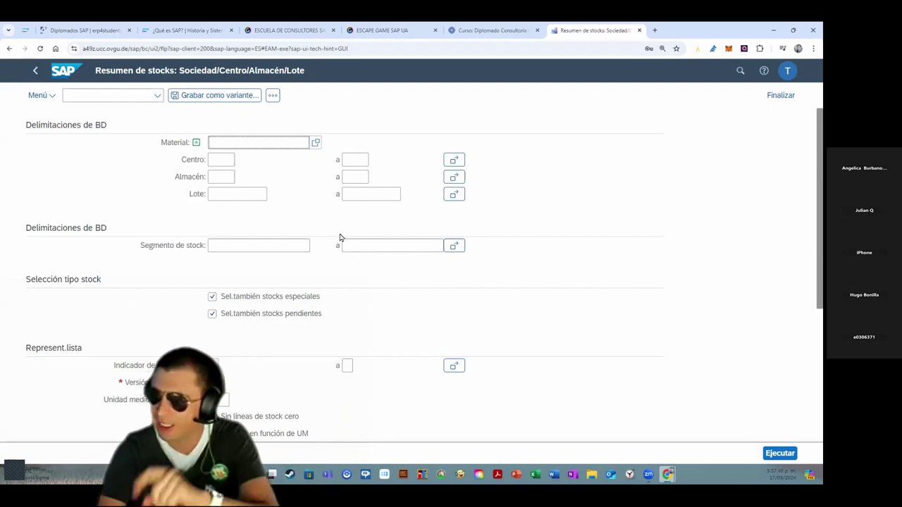
Return to the launchpad home page and view the full list of app groups, then close the list.
click(35, 71)
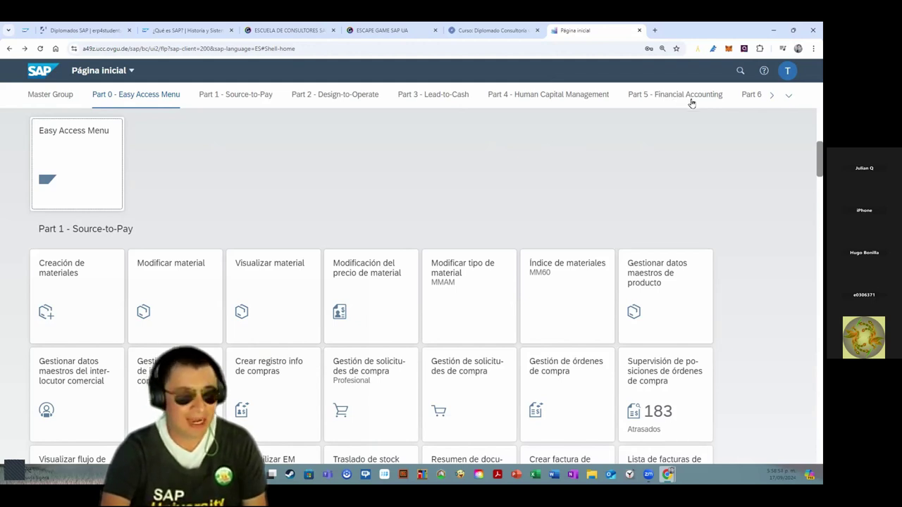
click(789, 95)
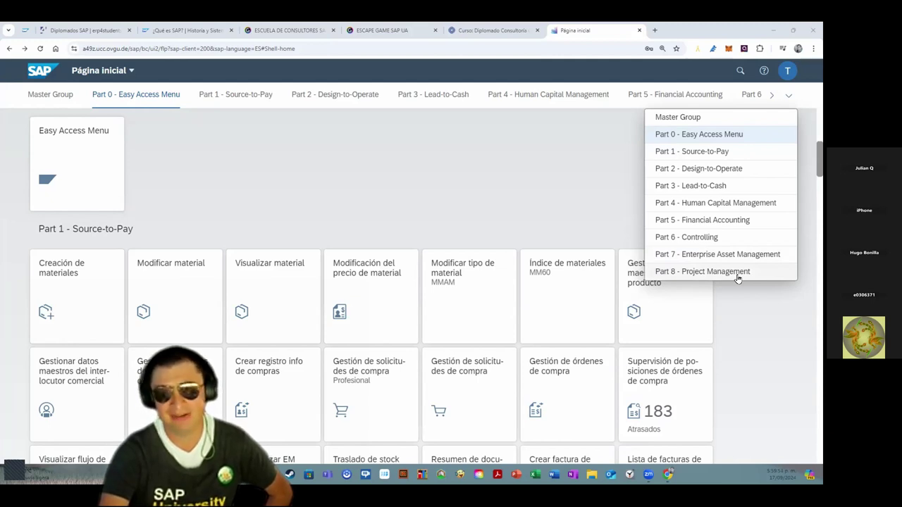
click(535, 204)
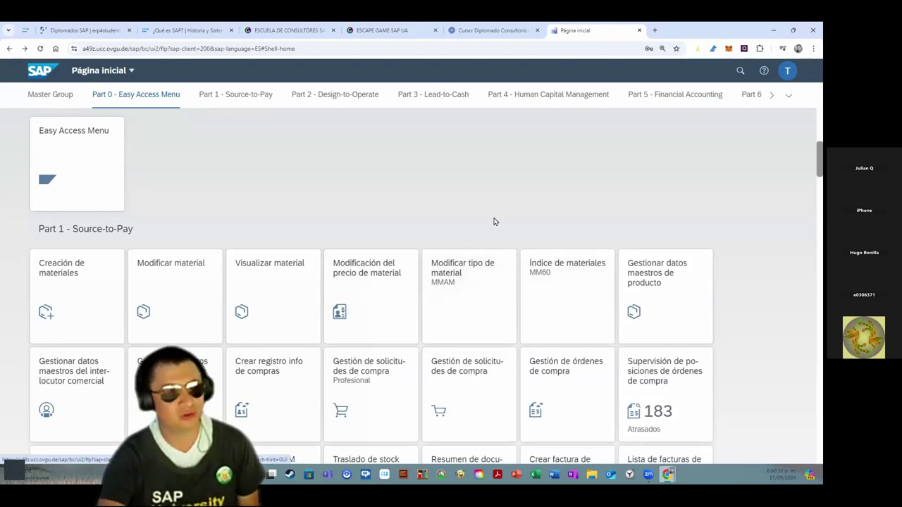
scroll(493, 221, up, 2)
Switch back to the ESCAPE GAME SAP UA presentation and show it in full screen.
click(502, 30)
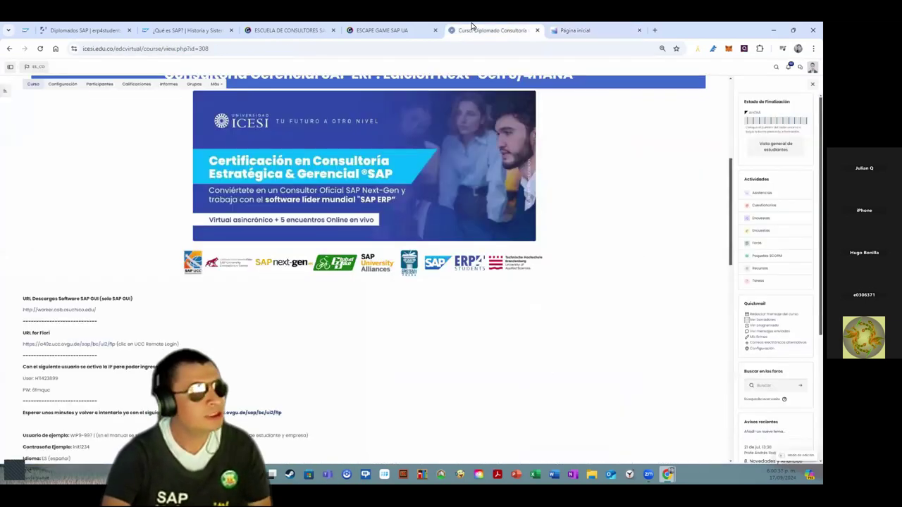
click(380, 28)
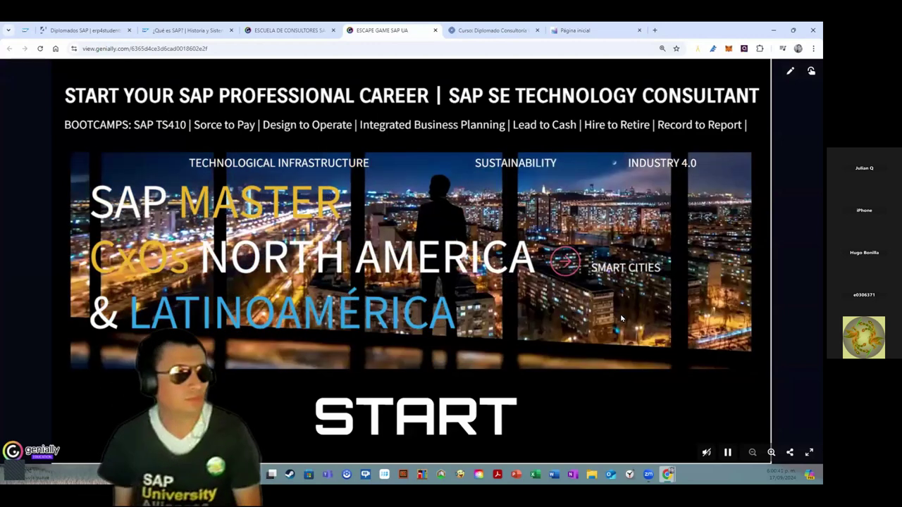
key(f)
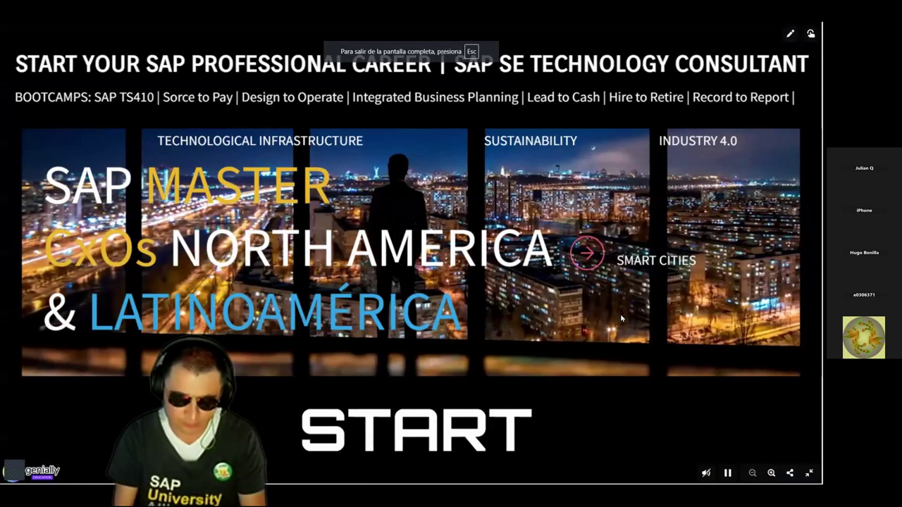